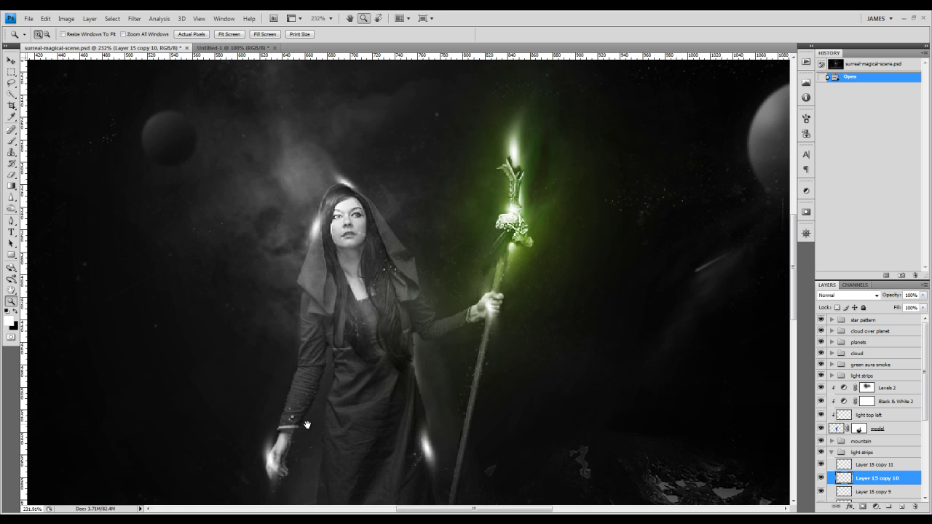
# - Zoom in on the witch's glowing staff head, then switch to the black Untitled-1 canvas
pyautogui.scroll(-3, 315, 361)
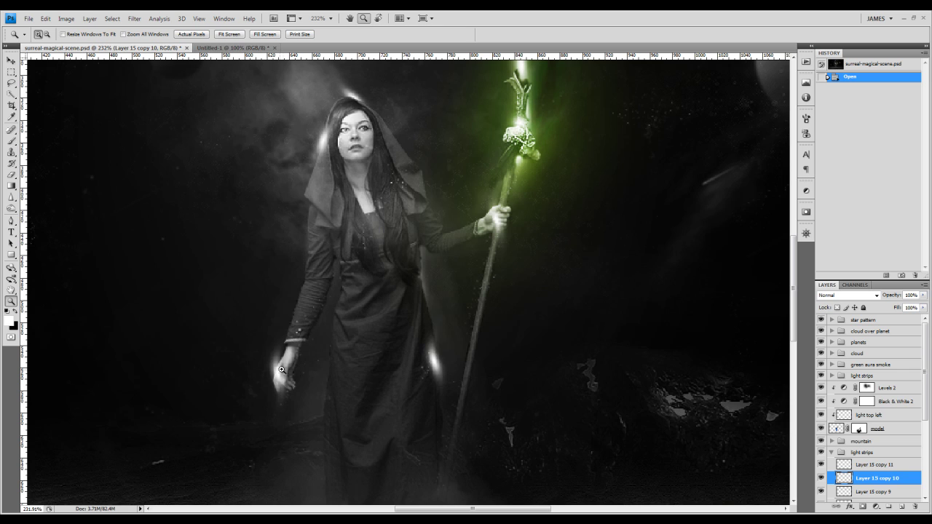
pyautogui.moveTo(406, 321)
pyautogui.mouseDown()
pyautogui.moveTo(396, 379)
pyautogui.moveTo(544, 83)
pyautogui.mouseUp()
pyautogui.moveTo(472, 214); pyautogui.dragTo(462, 318)
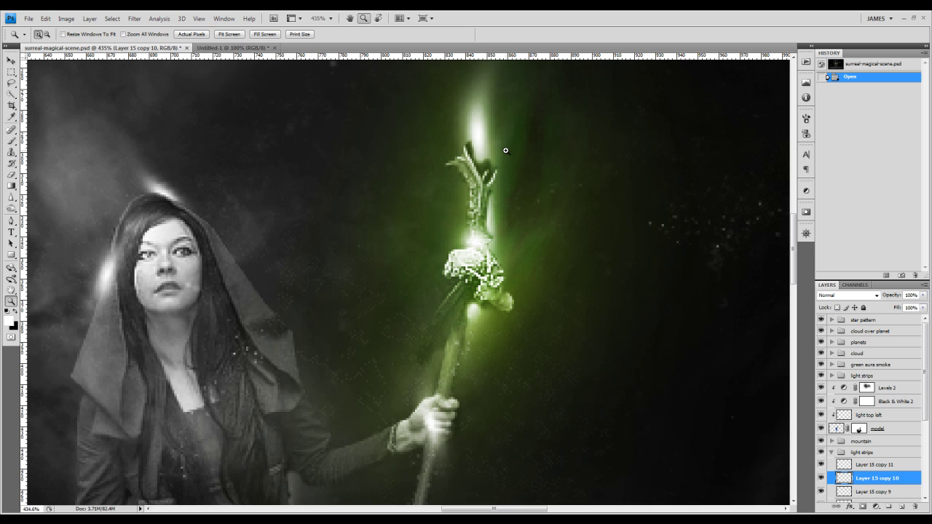
pyautogui.click(246, 49)
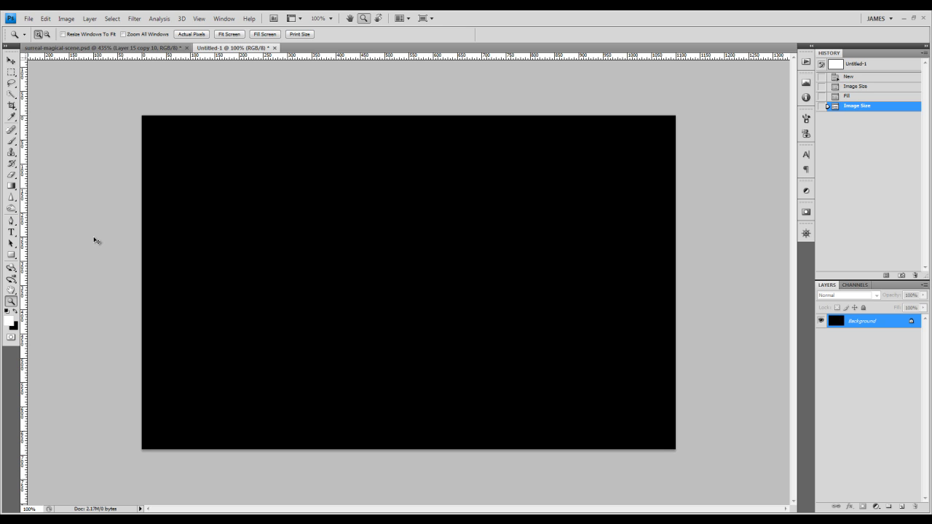
# - On a new empty layer, paint one white dot mid-canvas with the Soft Round 45 px brush
pyautogui.hotkey('ctrl', 'shift', 'n')
pyautogui.press('Return')
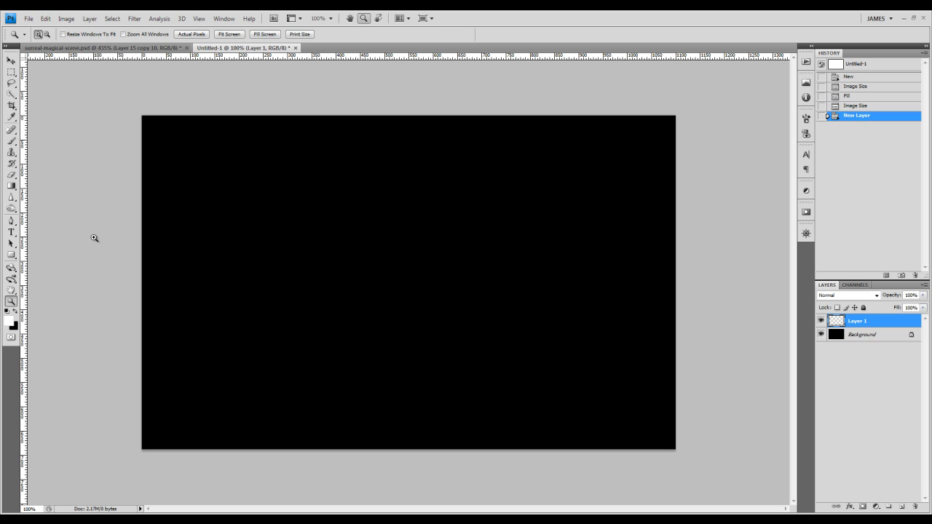
pyautogui.click(11, 141)
pyautogui.click(66, 34)
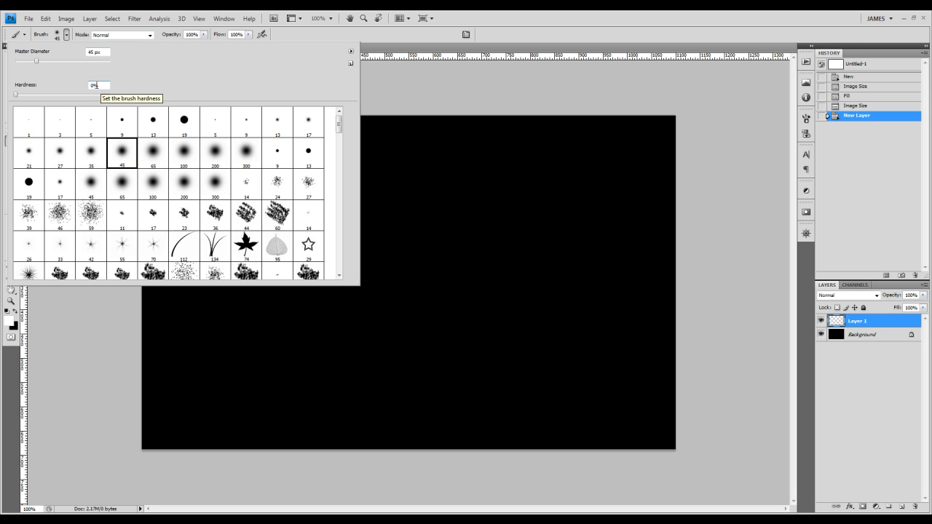
pyautogui.doubleClick(122, 153)
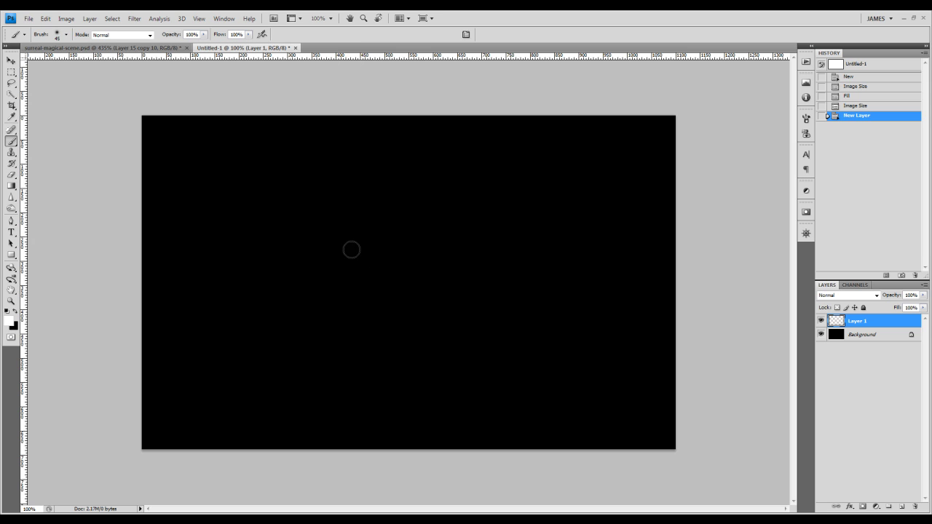
pyautogui.click(400, 263)
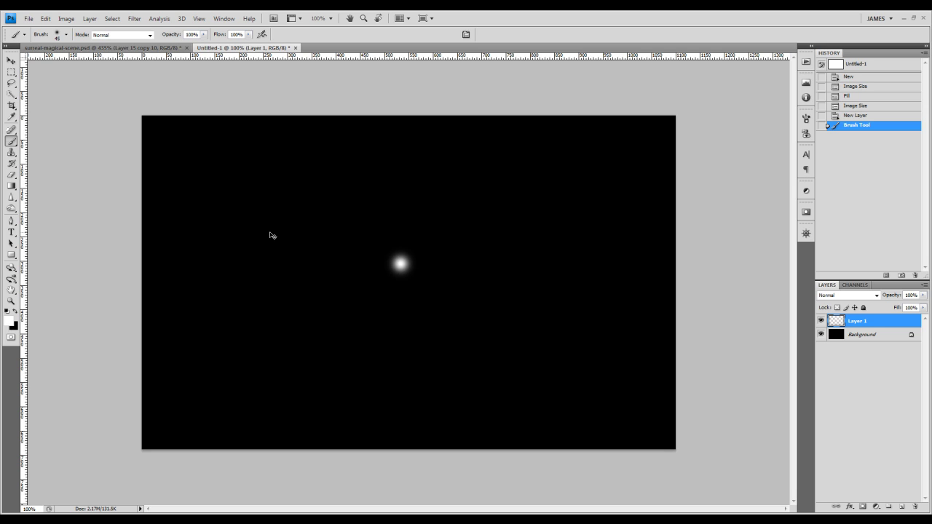
# - Warp the white dot, stretching it up-right and left, into a thin curved crescent
pyautogui.hotkey('ctrl', 't')
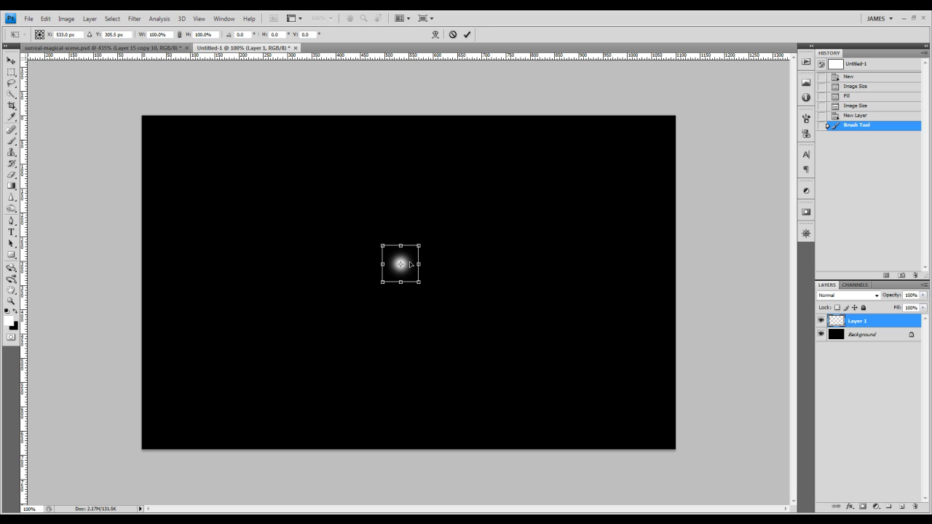
pyautogui.rightClick(410, 264)
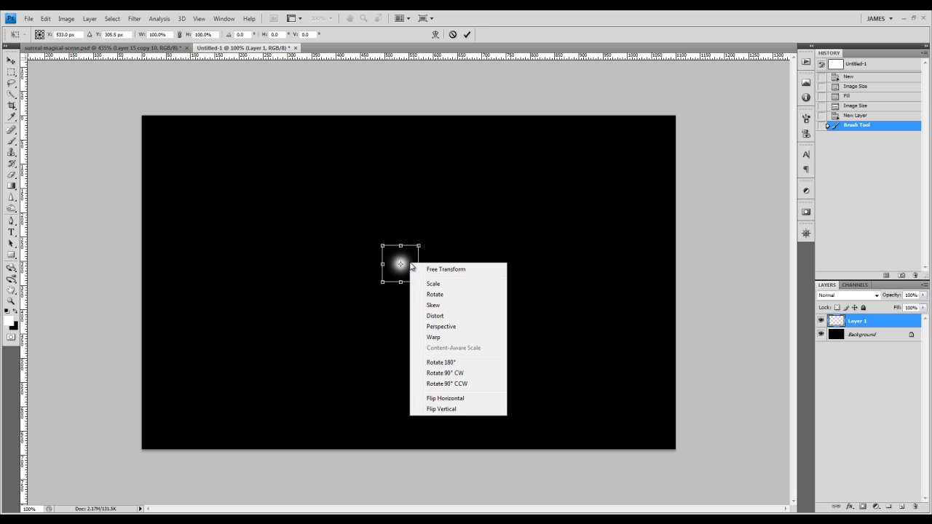
pyautogui.click(447, 338)
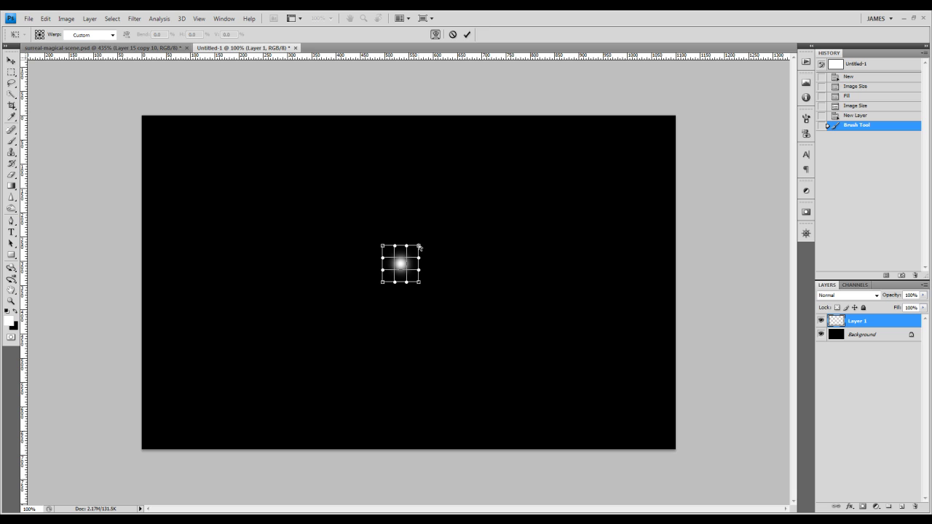
pyautogui.moveTo(418, 246); pyautogui.dragTo(455, 209)
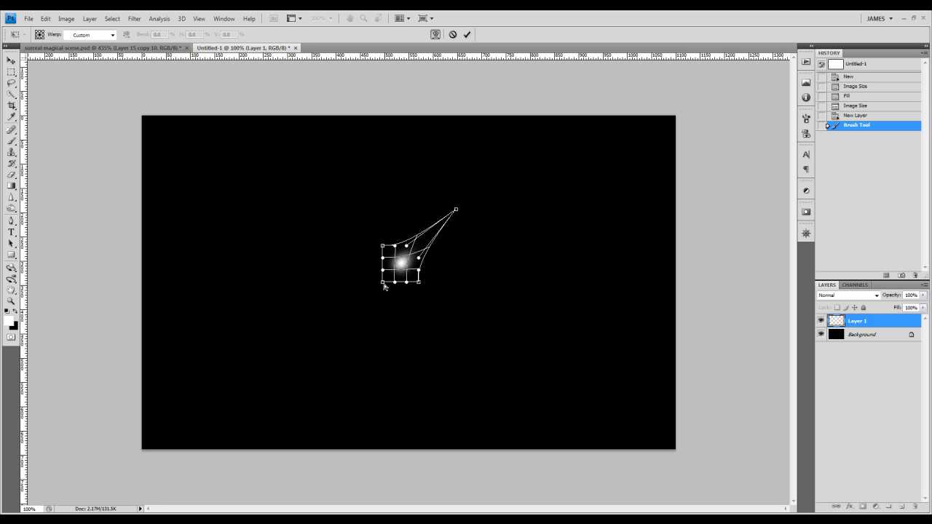
pyautogui.moveTo(382, 283)
pyautogui.mouseDown()
pyautogui.moveTo(317, 264)
pyautogui.moveTo(317, 292)
pyautogui.mouseUp()
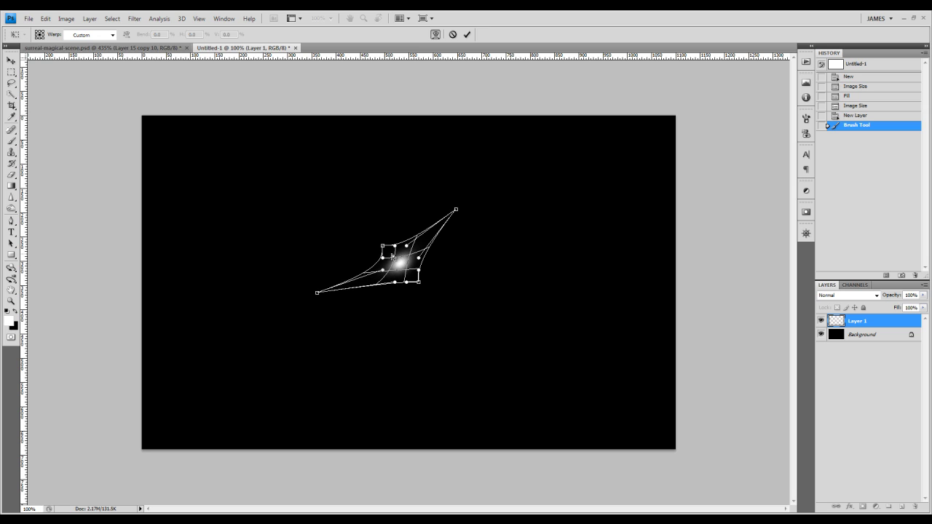
pyautogui.moveTo(398, 259)
pyautogui.mouseDown()
pyautogui.moveTo(413, 276)
pyautogui.moveTo(415, 265)
pyautogui.mouseUp()
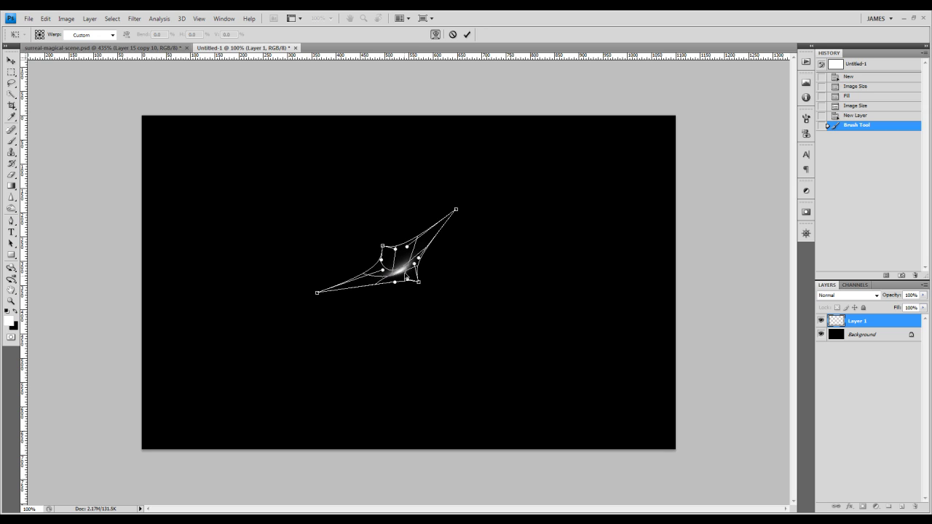
pyautogui.moveTo(393, 269); pyautogui.dragTo(411, 276)
pyautogui.press('Return')
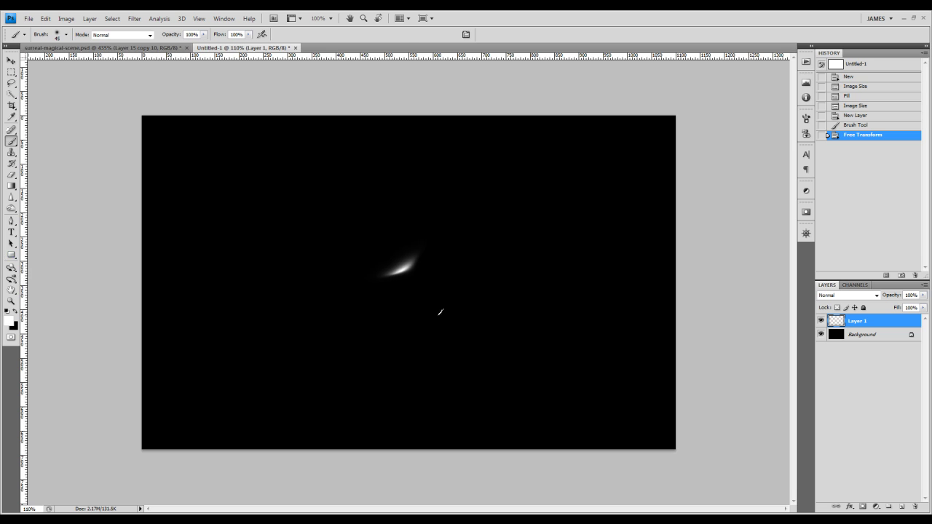
# - Warp the crescent again, pulling corners out left and up-right into a tighter S-curved streak
pyautogui.scroll(5, 440, 312)
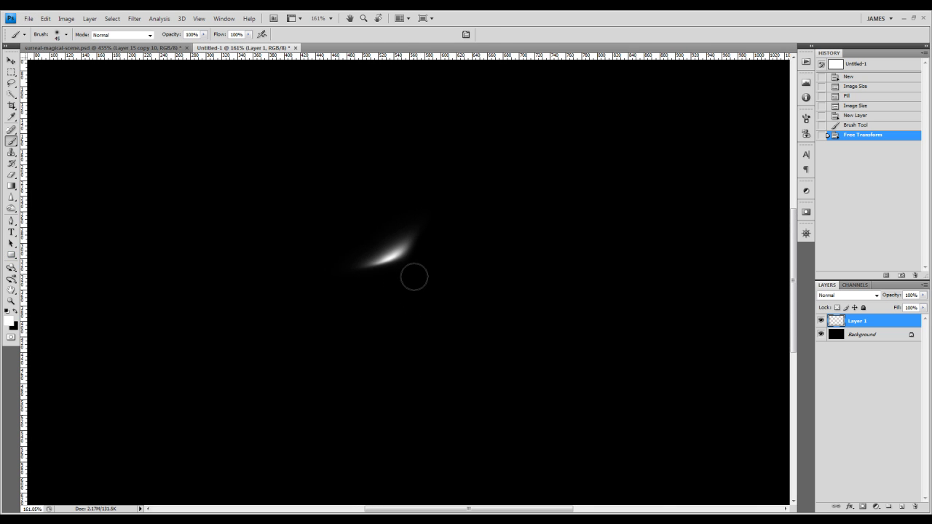
pyautogui.hotkey('ctrl', 't')
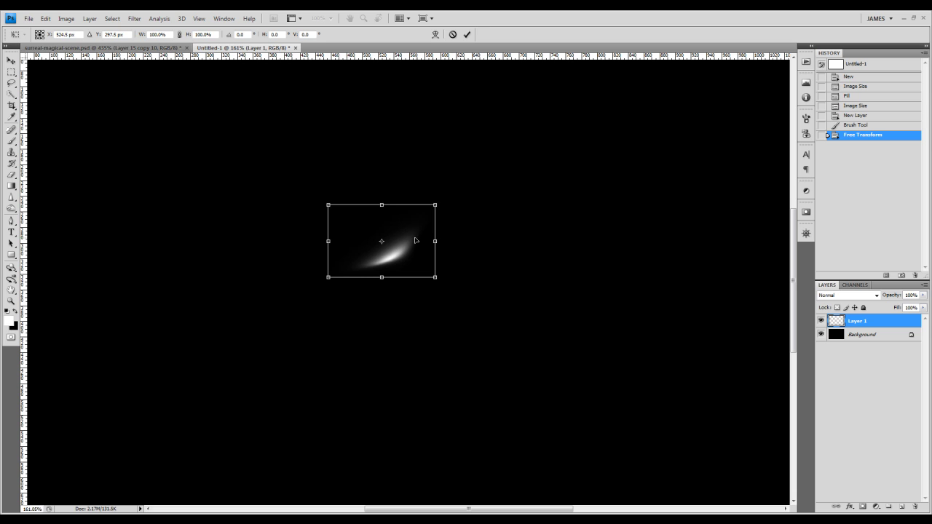
pyautogui.rightClick(415, 241)
pyautogui.click(437, 313)
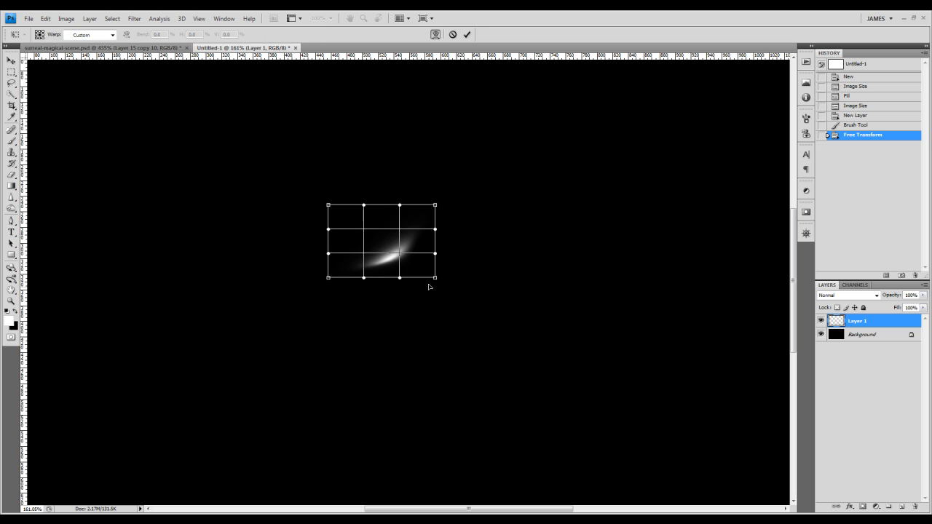
pyautogui.moveTo(411, 248)
pyautogui.mouseDown()
pyautogui.moveTo(386, 235)
pyautogui.moveTo(430, 210)
pyautogui.mouseUp()
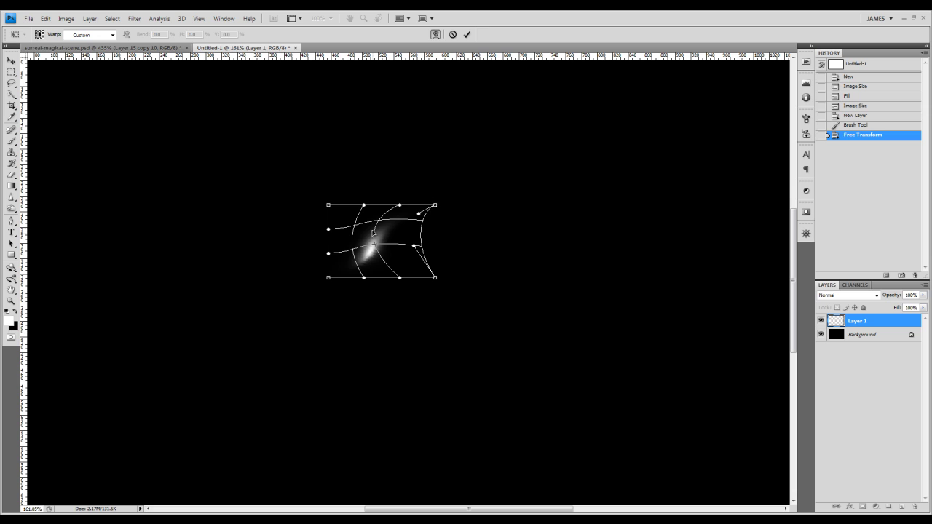
pyautogui.moveTo(391, 238)
pyautogui.mouseDown()
pyautogui.moveTo(366, 253)
pyautogui.moveTo(378, 248)
pyautogui.mouseUp()
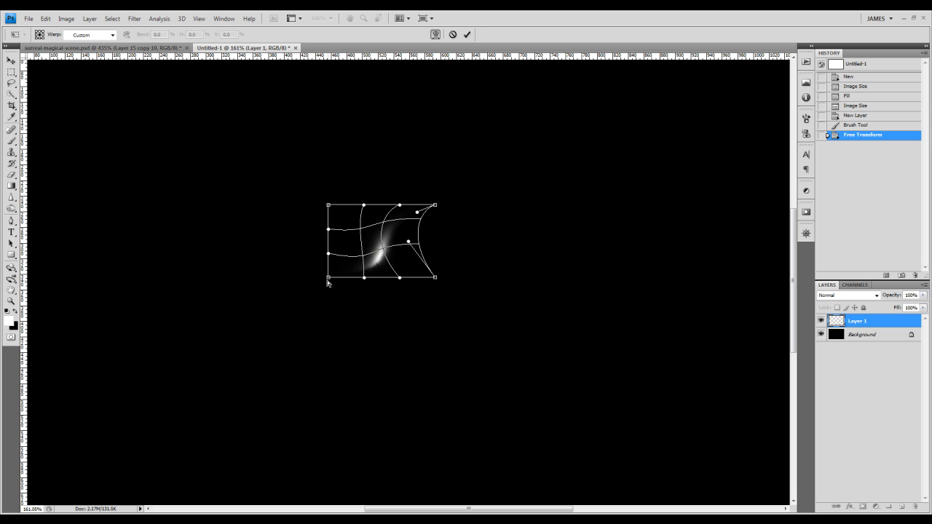
pyautogui.moveTo(328, 278); pyautogui.dragTo(291, 291)
pyautogui.moveTo(435, 204); pyautogui.dragTo(538, 179)
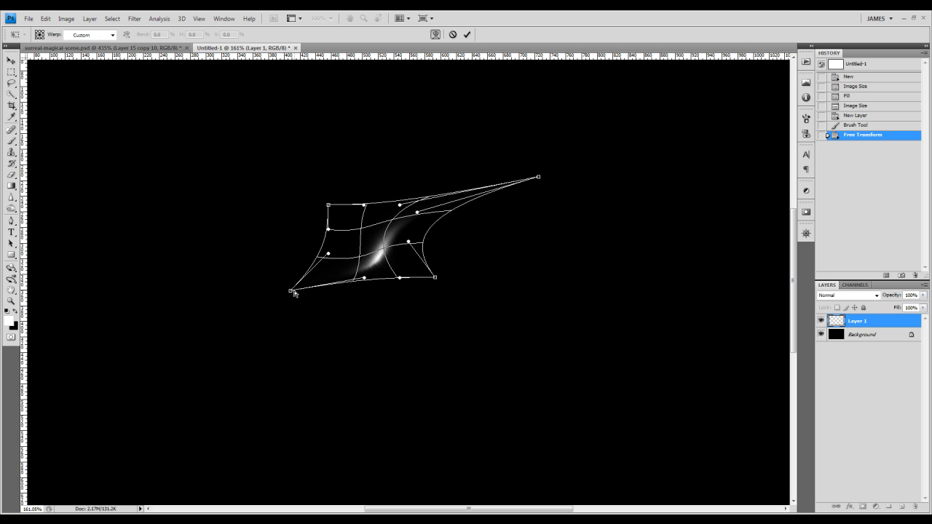
pyautogui.moveTo(290, 290); pyautogui.dragTo(276, 290)
pyautogui.moveTo(374, 241); pyautogui.dragTo(389, 259)
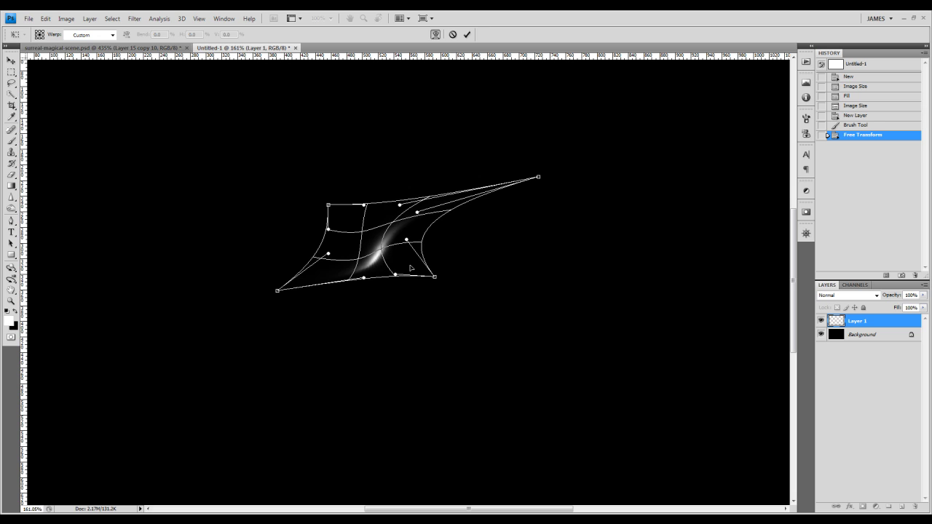
pyautogui.press('Return')
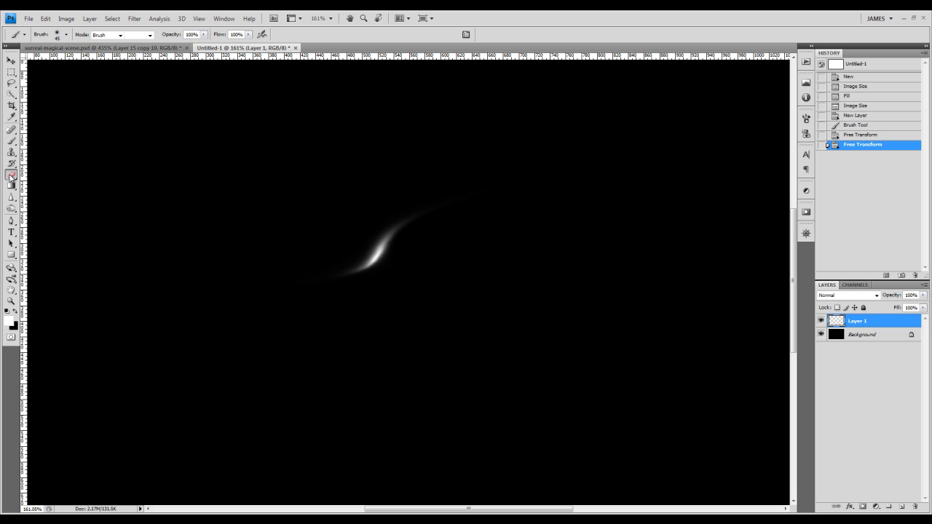
# - With a larger 30%-flow eraser, clear stray glow around the streak and soften its lower-left tail
pyautogui.click(11, 175)
pyautogui.click(40, 175)
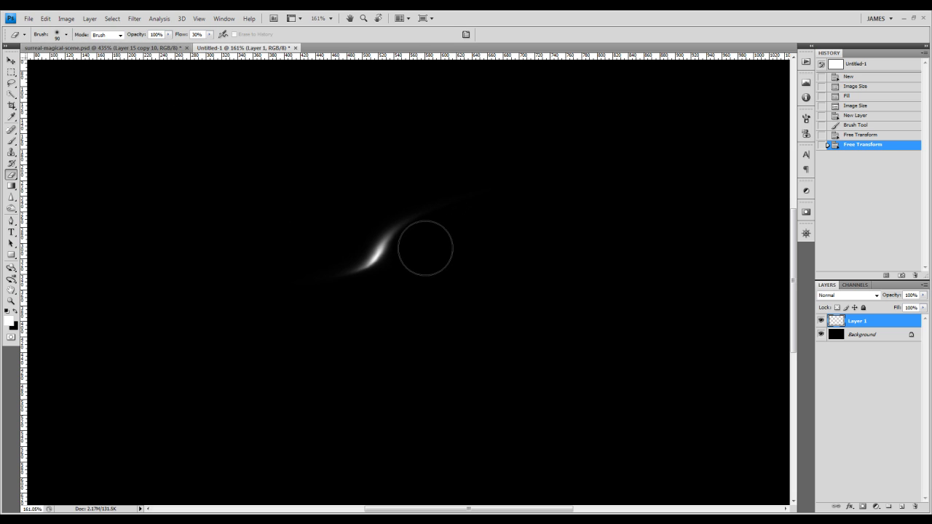
pyautogui.press(']')
pyautogui.press(']')
pyautogui.moveTo(441, 225); pyautogui.dragTo(452, 201)
pyautogui.click(460, 215)
pyautogui.click(364, 305)
pyautogui.moveTo(342, 313); pyautogui.dragTo(326, 316)
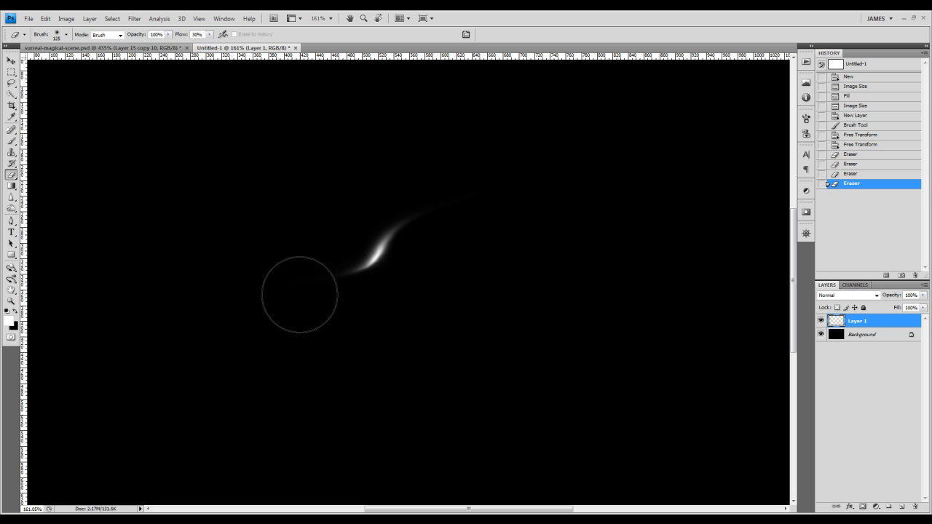
pyautogui.click(328, 298)
# - With a smaller eraser, thin the streak's lower edge and taper it toward the upper-right end
pyautogui.press('[')
pyautogui.click(395, 287)
pyautogui.click(395, 286)
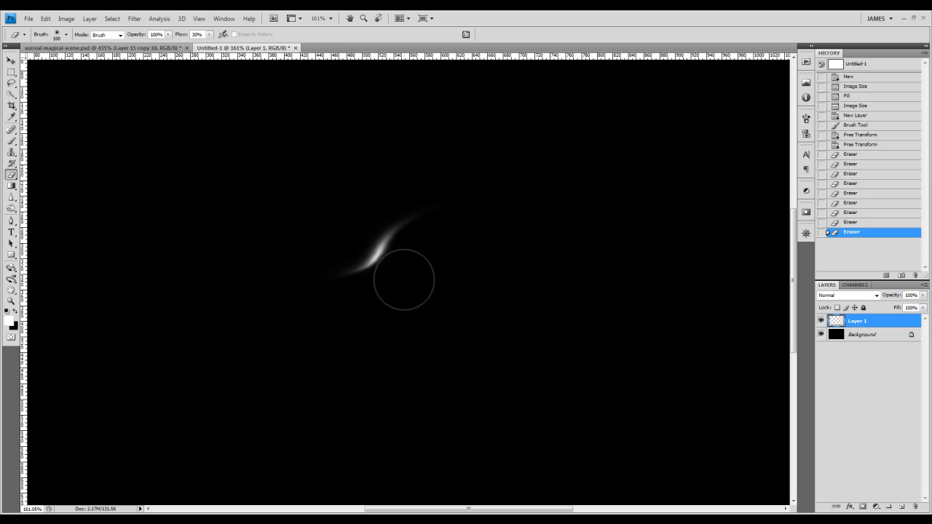
pyautogui.click(408, 277)
pyautogui.moveTo(407, 276); pyautogui.dragTo(417, 271)
pyautogui.click(417, 271)
pyautogui.press('[')
pyautogui.press('[')
pyautogui.press('[')
pyautogui.click(410, 262)
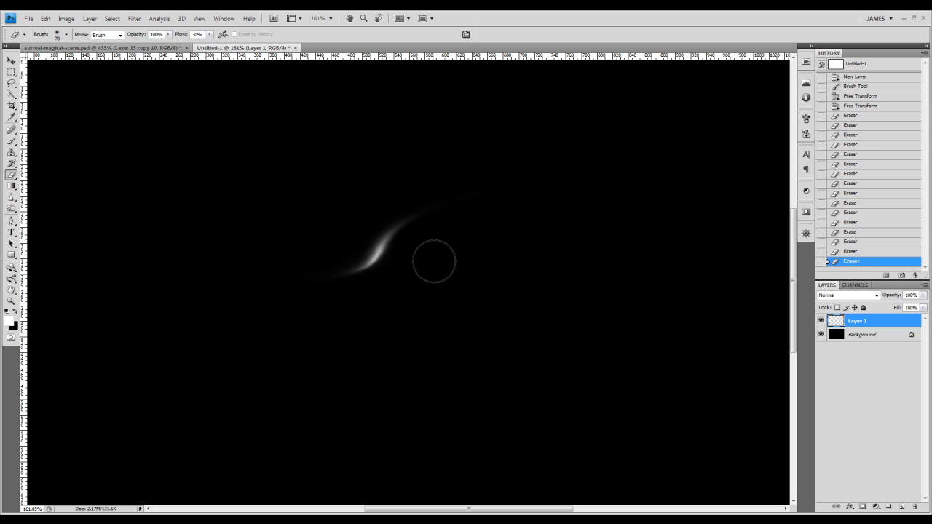
pyautogui.click(434, 227)
pyautogui.click(375, 278)
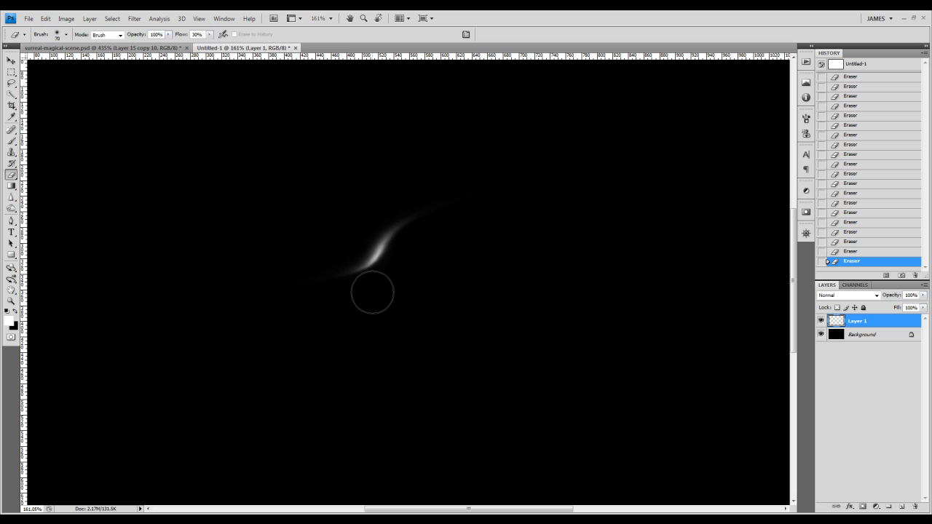
pyautogui.click(391, 276)
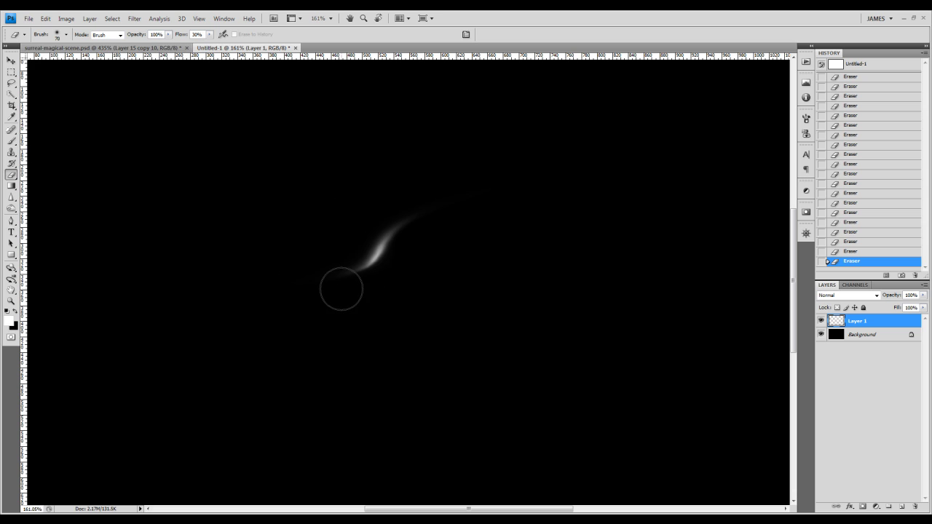
# - Return to surreal-magical-scene.psd, zoom out, and scroll to review the light streaks around the staff
pyautogui.click(141, 48)
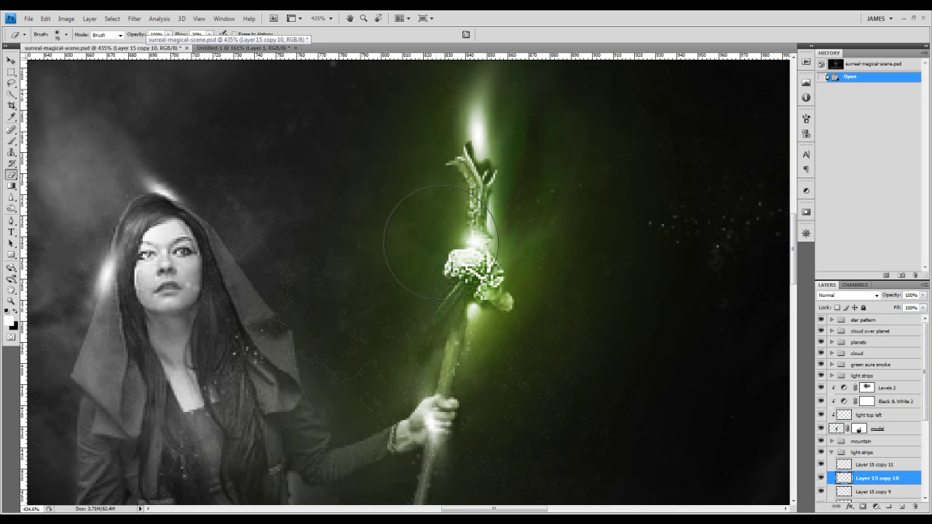
pyautogui.scroll(-1, 441, 246)
pyautogui.scroll(-1, 442, 245)
pyautogui.scroll(-1, 444, 233)
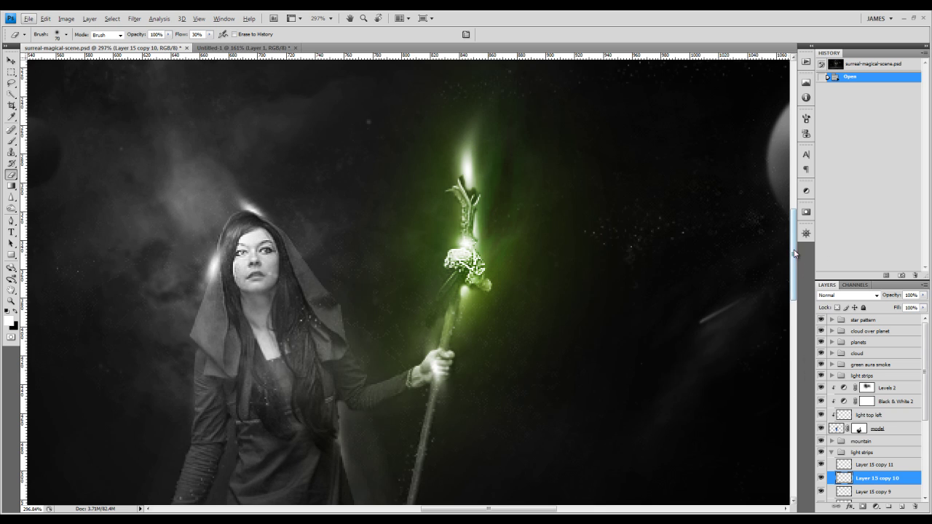
pyautogui.moveTo(795, 252)
pyautogui.mouseDown()
pyautogui.moveTo(794, 293)
pyautogui.moveTo(795, 263)
pyautogui.mouseUp()
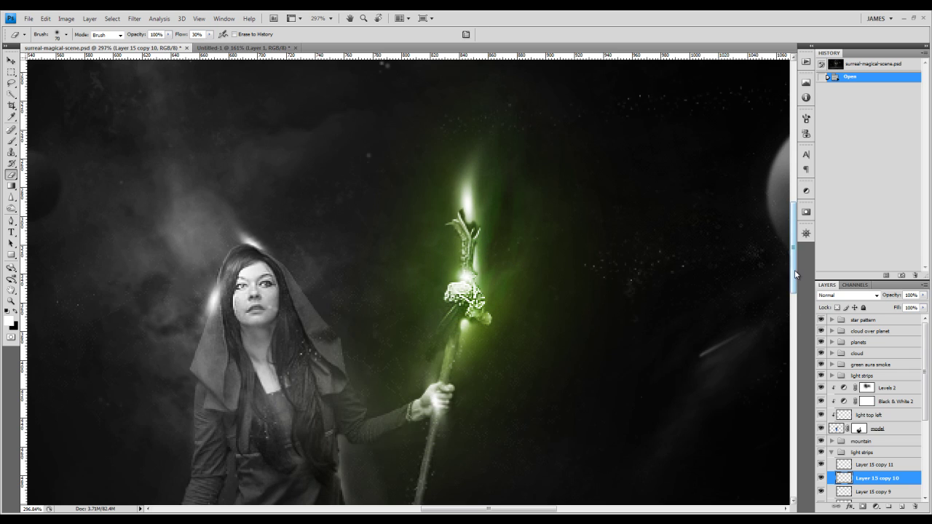
pyautogui.moveTo(795, 279); pyautogui.dragTo(795, 286)
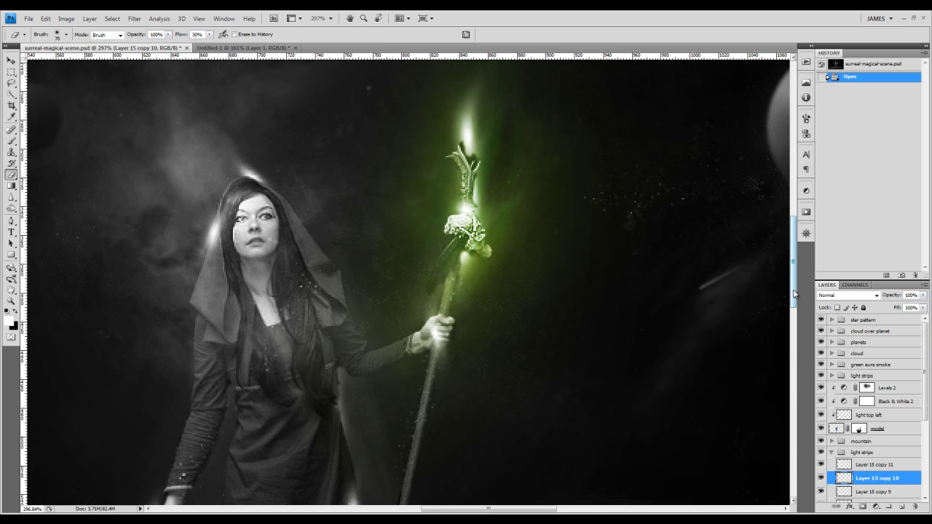
pyautogui.moveTo(795, 293); pyautogui.dragTo(797, 293)
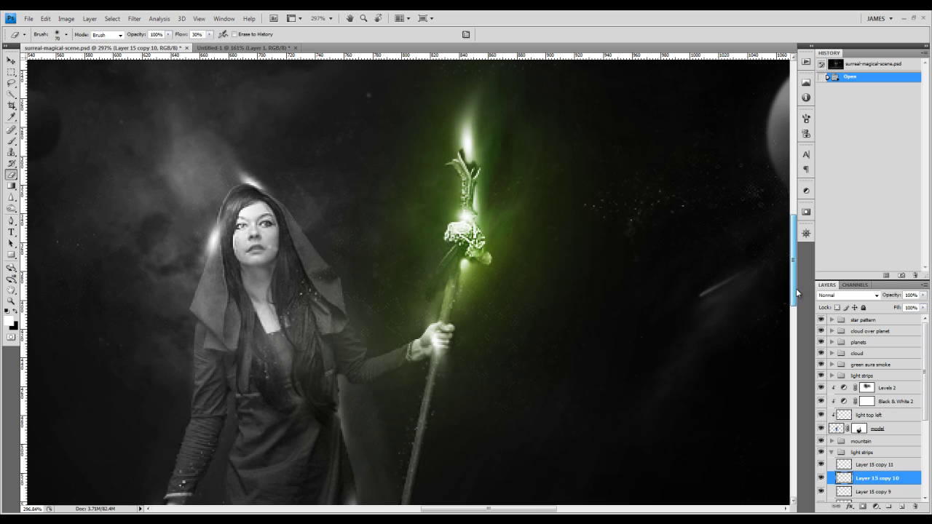
pyautogui.moveTo(796, 289); pyautogui.dragTo(795, 278)
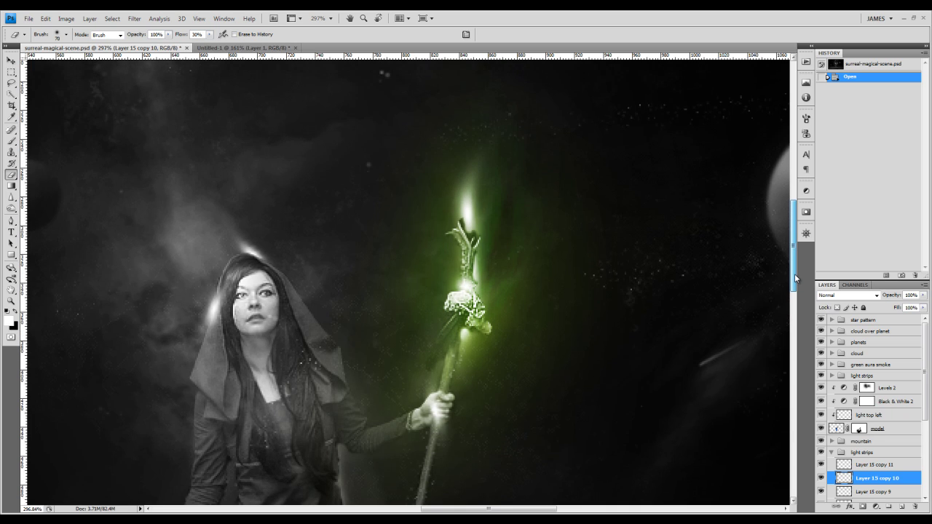